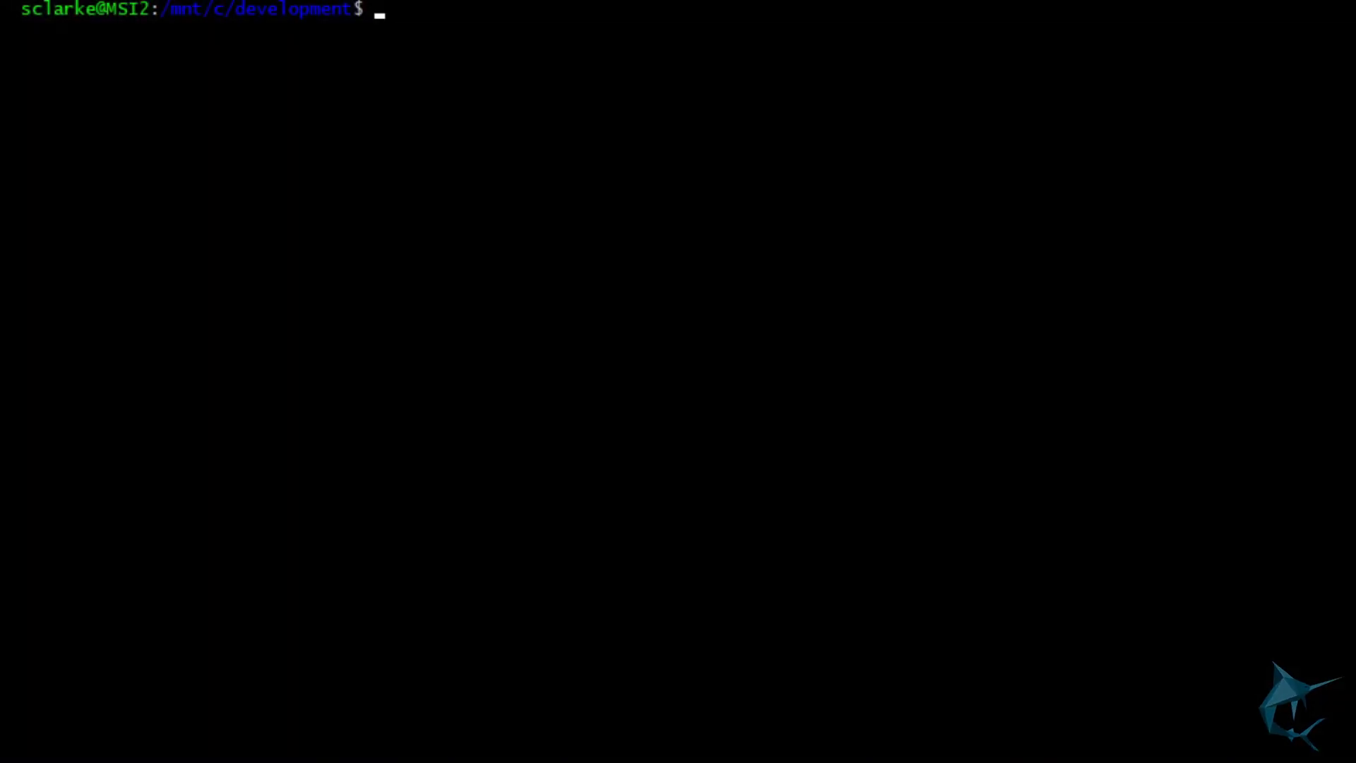
{"action": "type", "text": "git clone"}
{"action": "type", "text": "https://github.com/swimos/plant-monitor.git"}
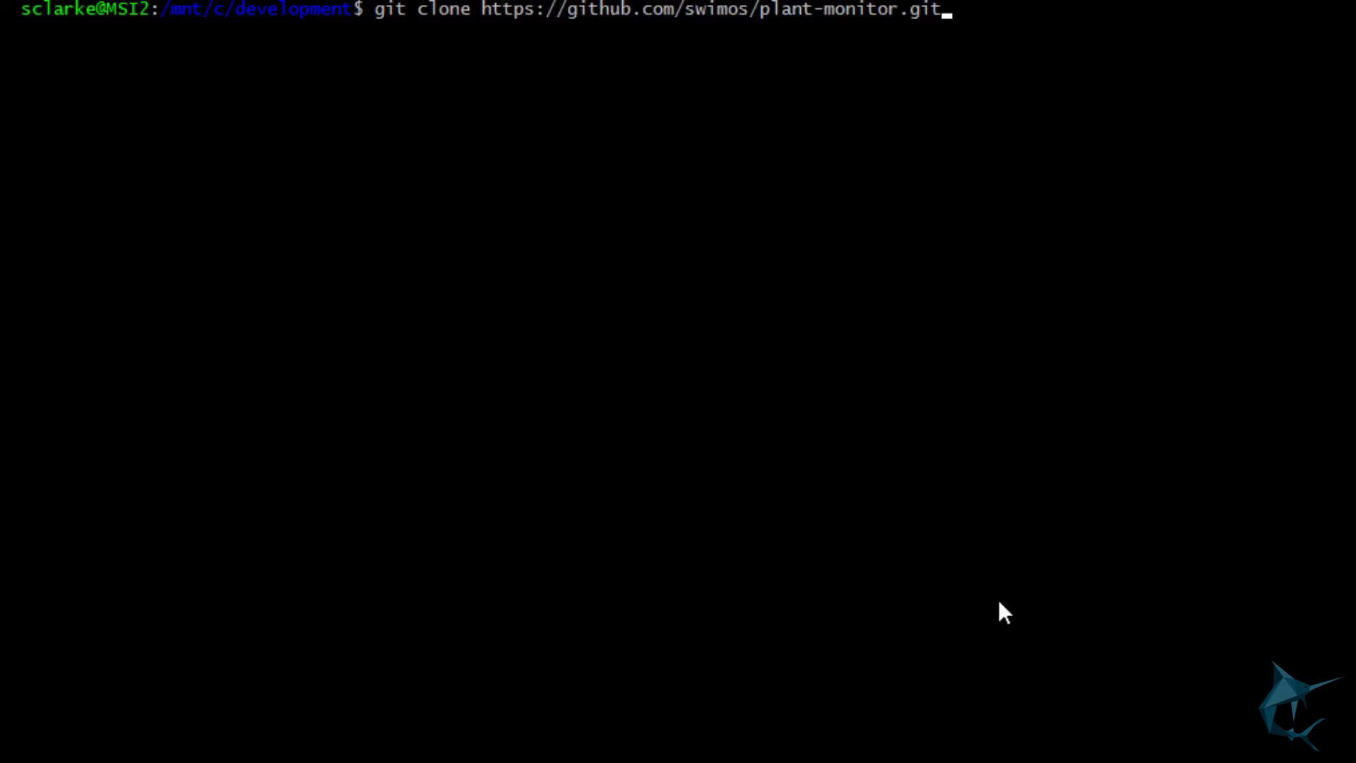
{"action": "key", "text": "Return"}
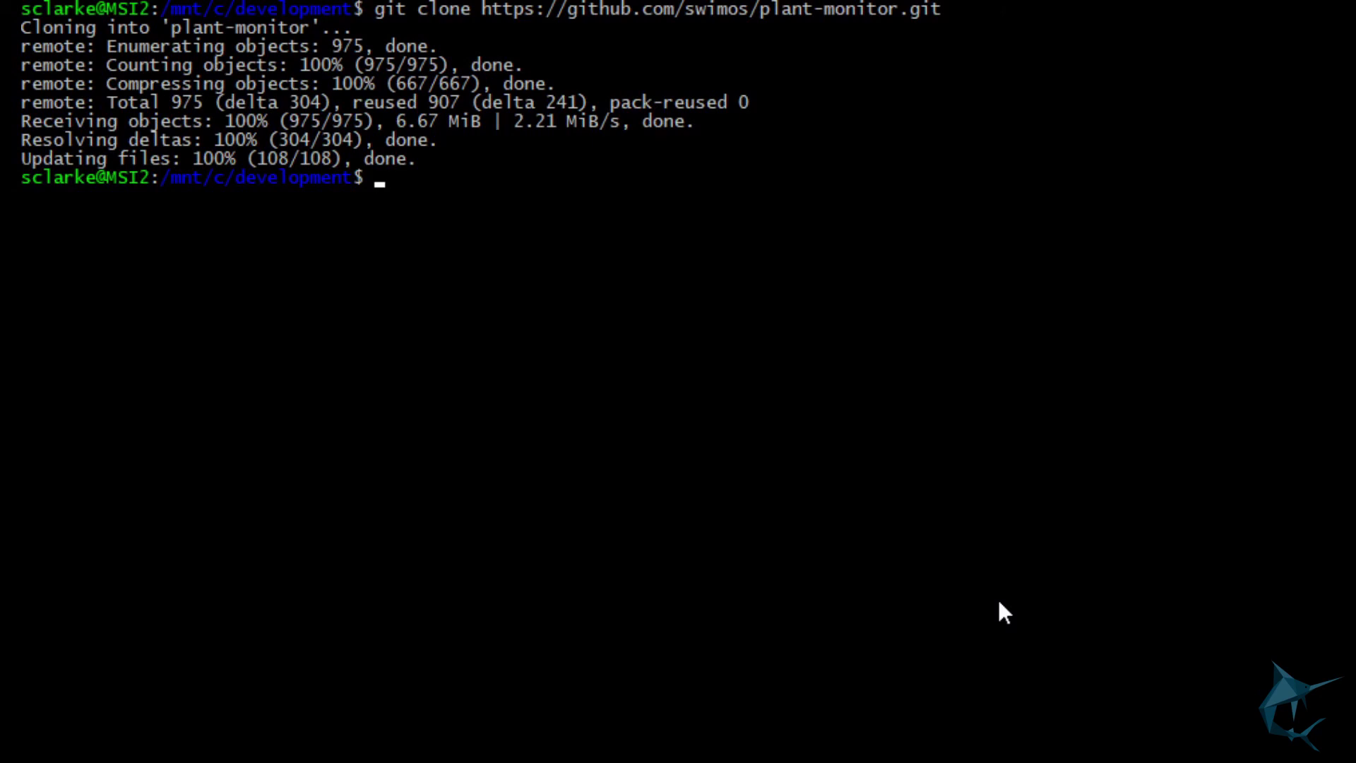
- Enter the cloned plant-monitor directory and list its contents in long format
{"action": "type", "text": "cd plant-monitor"}
{"action": "key", "text": "Return"}
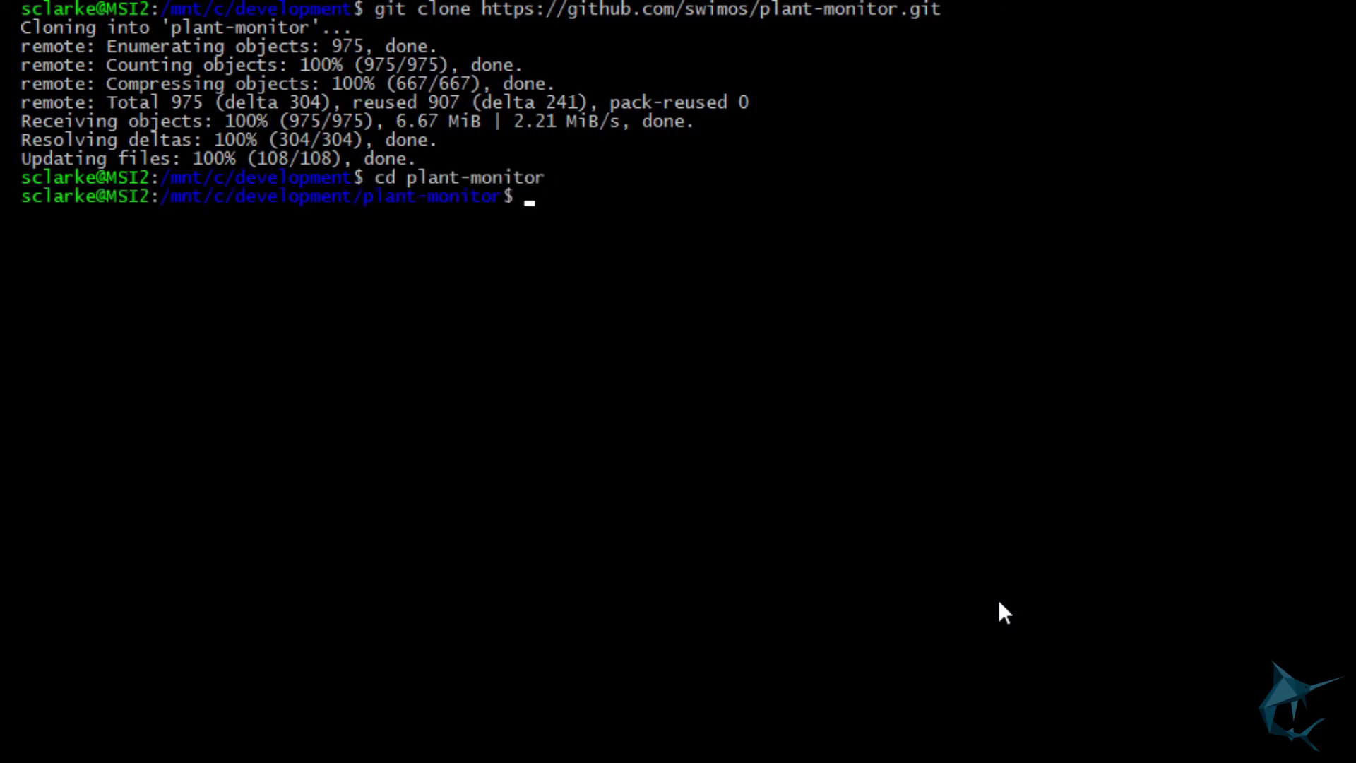
{"action": "type", "text": "ls -l"}
{"action": "key", "text": "Return"}
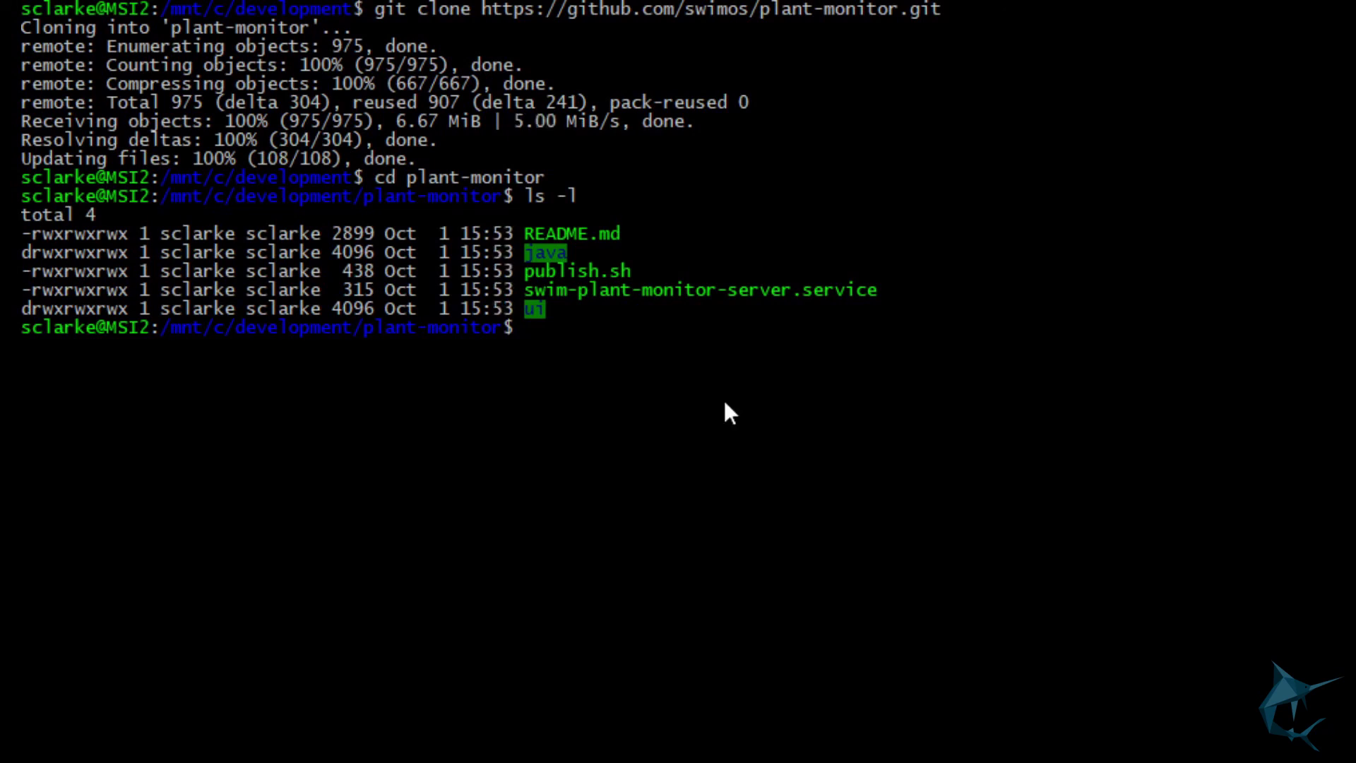
- Go into the ui subdirectory and list its files in long format
{"action": "type", "text": "cd ui"}
{"action": "key", "text": "Return"}
{"action": "type", "text": "ls -l"}
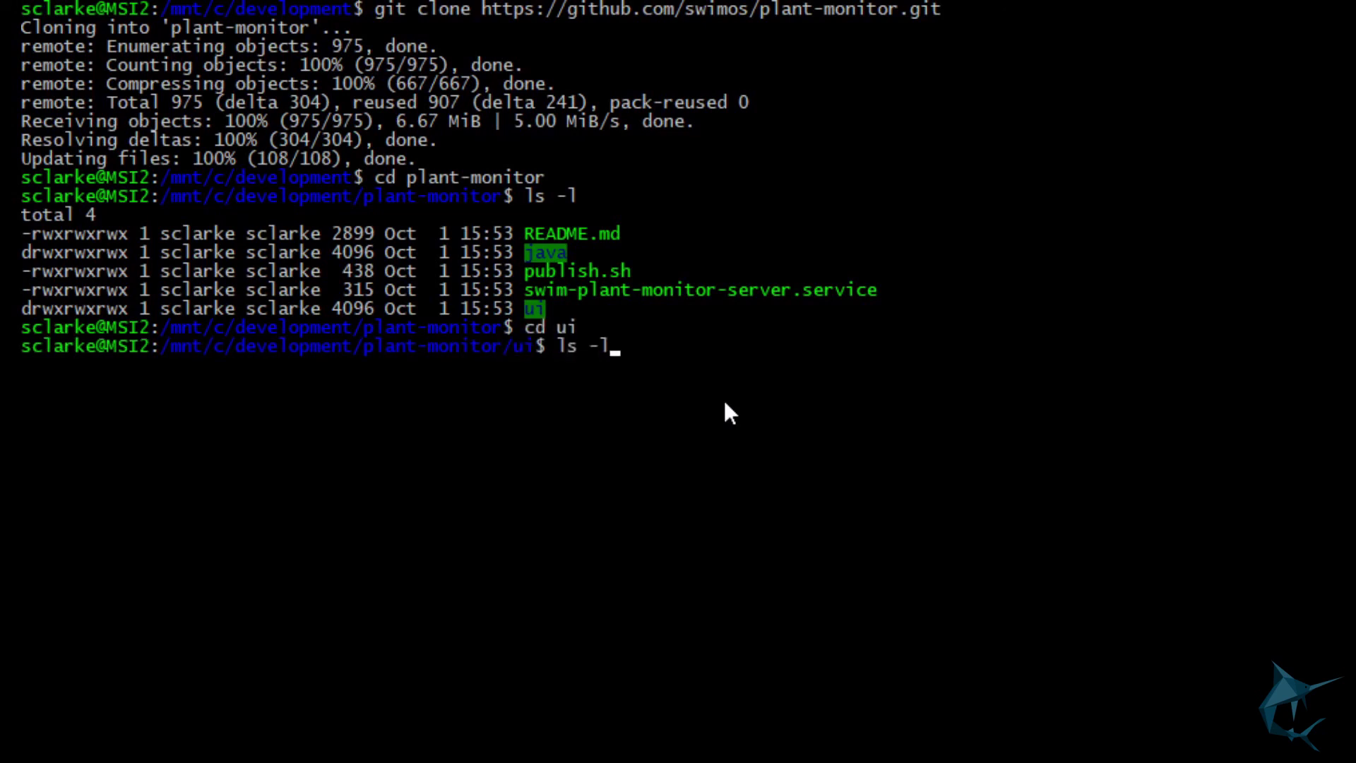
{"action": "key", "text": "Return"}
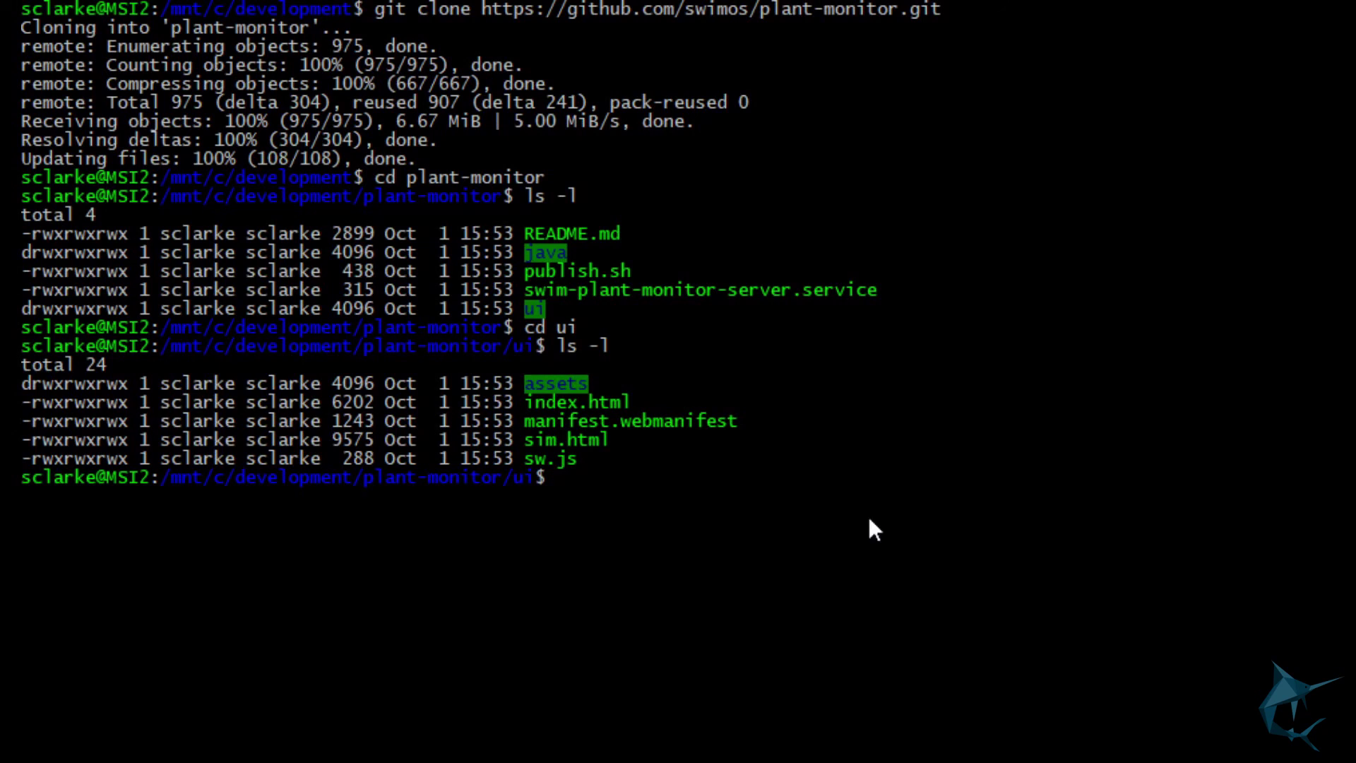
- Switch from ui to the sibling java directory and list its files in long format
{"action": "type", "text": "cd ../java/"}
{"action": "key", "text": "Return"}
{"action": "type", "text": "ls -l"}
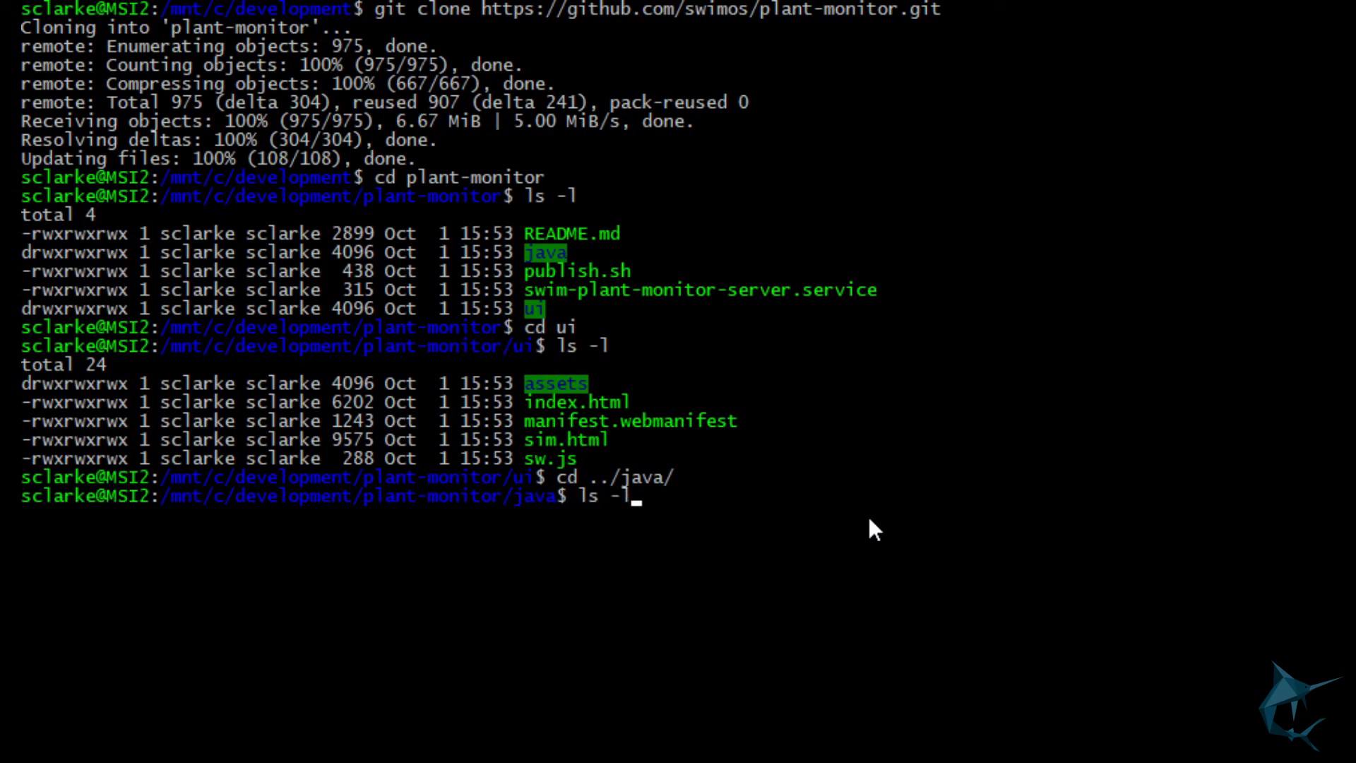
{"action": "key", "text": "Return"}
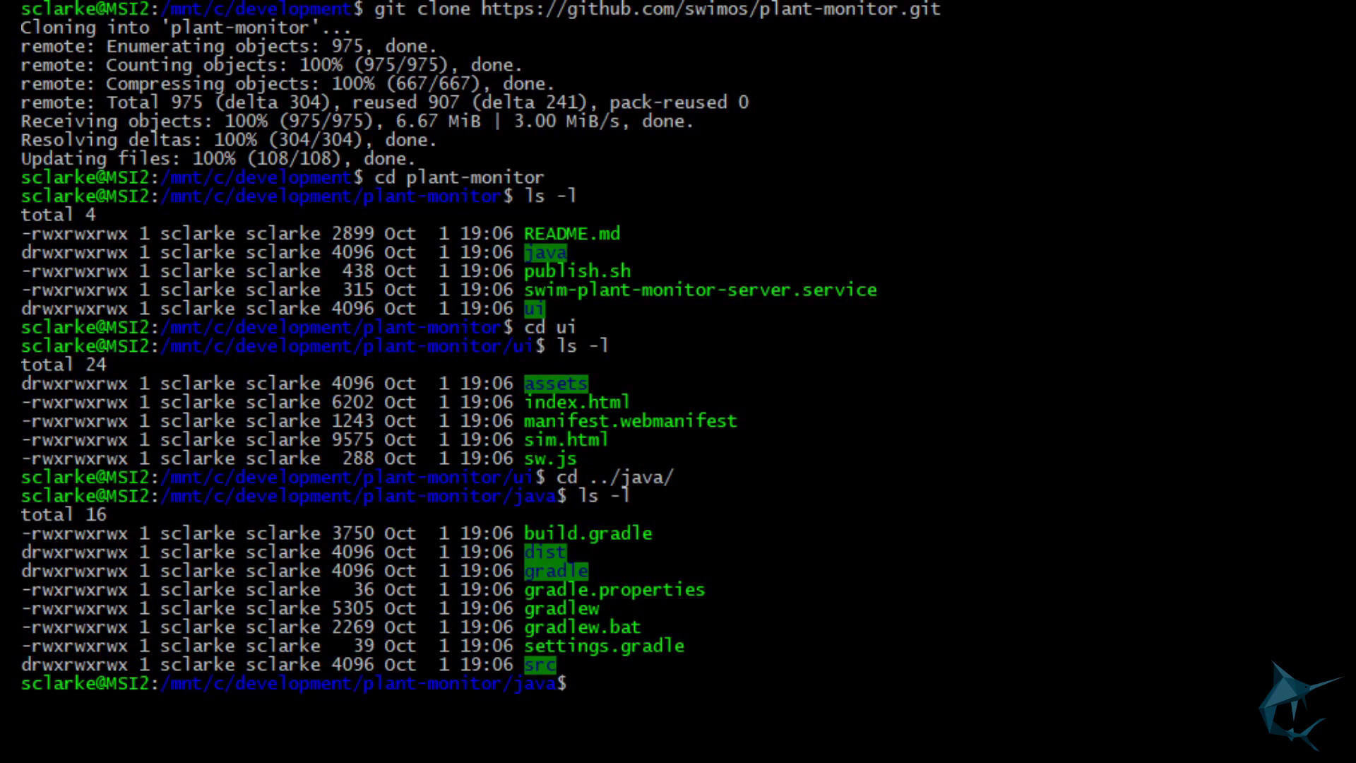
- Start the Plant Monitor application with the Gradle wrapper's run task
{"action": "type", "text": "./gradlew "}
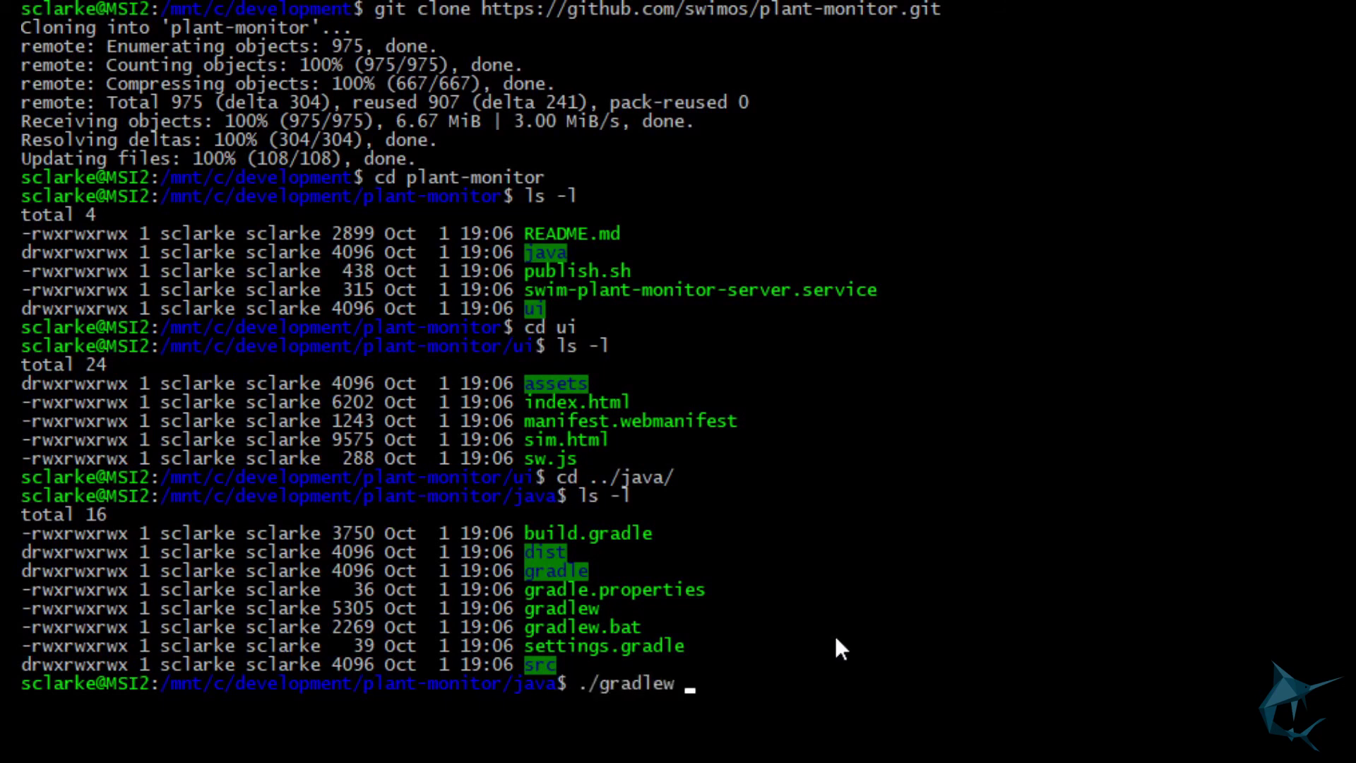
{"action": "type", "text": "run"}
{"action": "key", "text": "Return"}
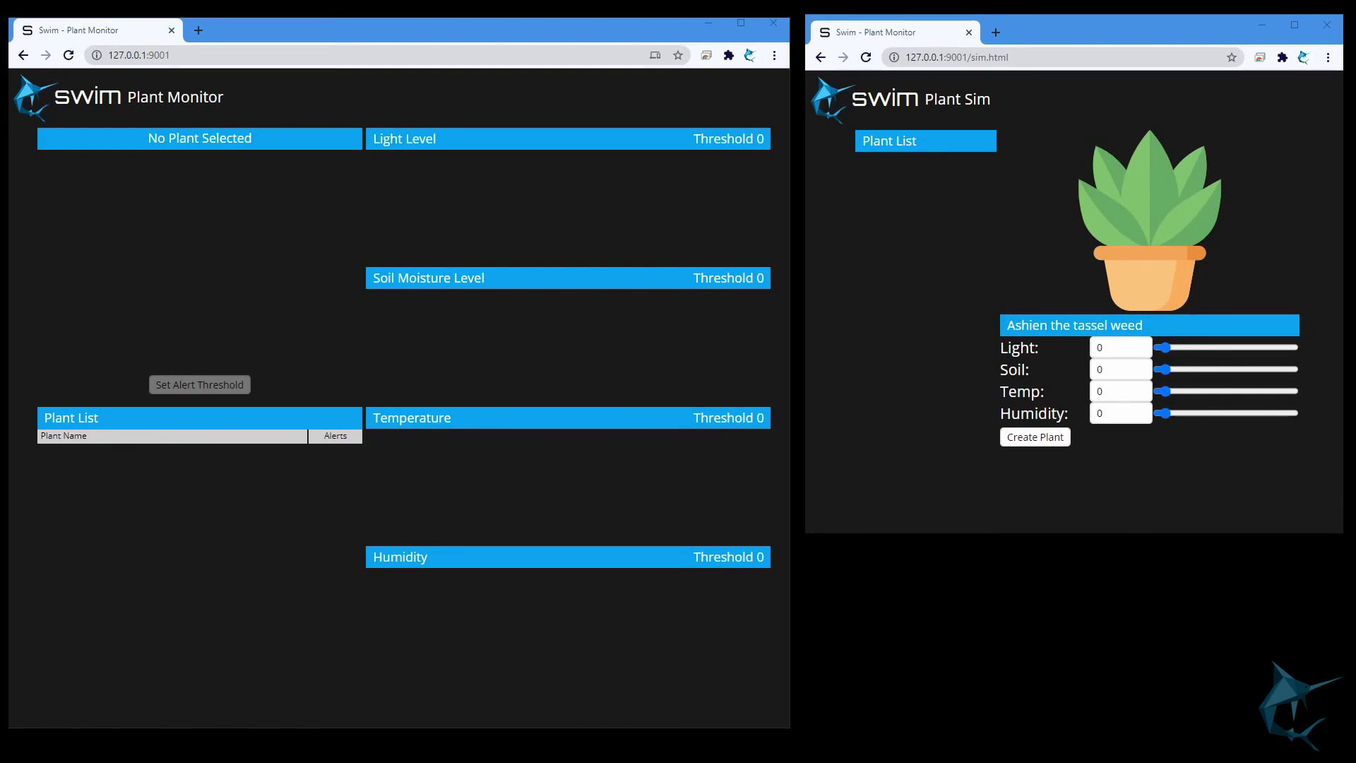
- In the browser's Plant Sim, create the tassel weed with light 57, soil 27, temp 56 and humidity 37, and open it in Plant Monitor
{"action": "left_click_drag", "start_coordinate": [1163, 347], "coordinate": [1199, 370]}
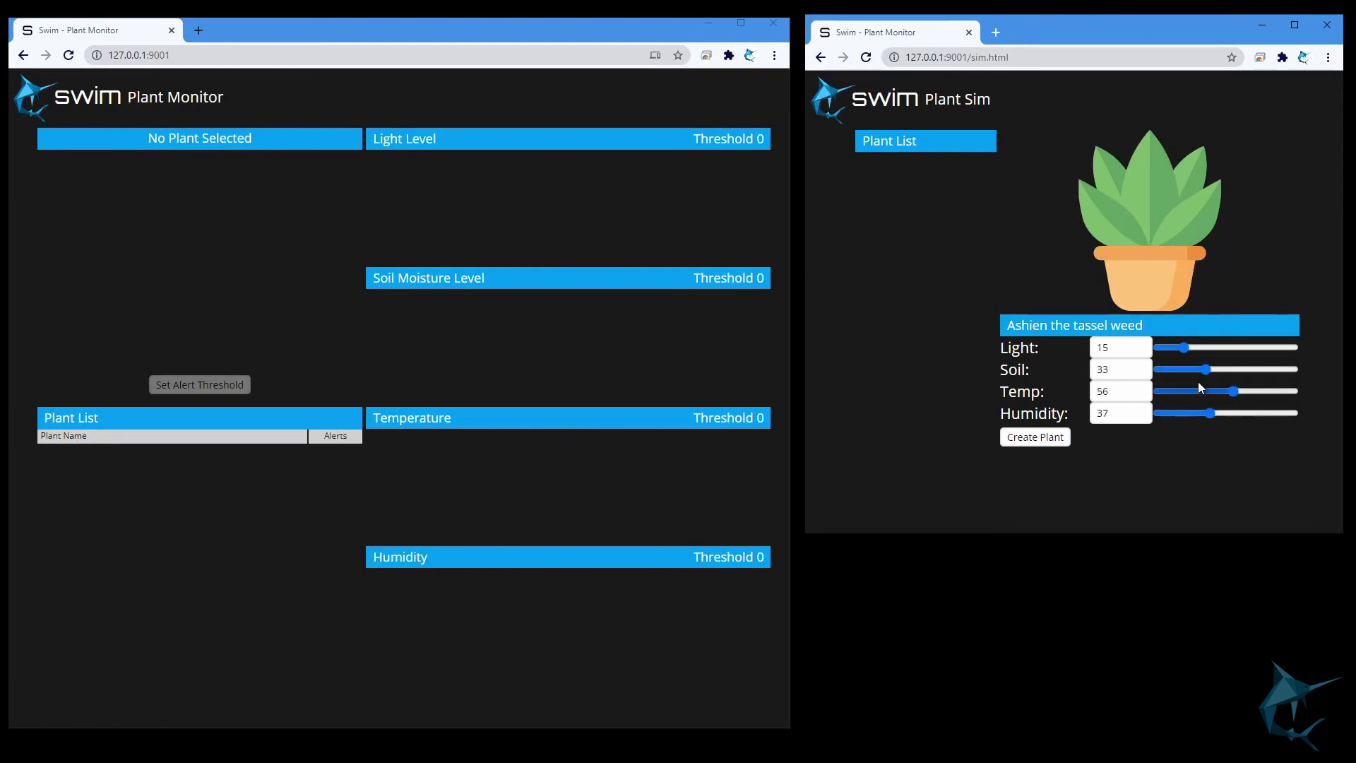
{"action": "left_click", "coordinate": [1235, 347]}
{"action": "left_click", "coordinate": [1036, 438]}
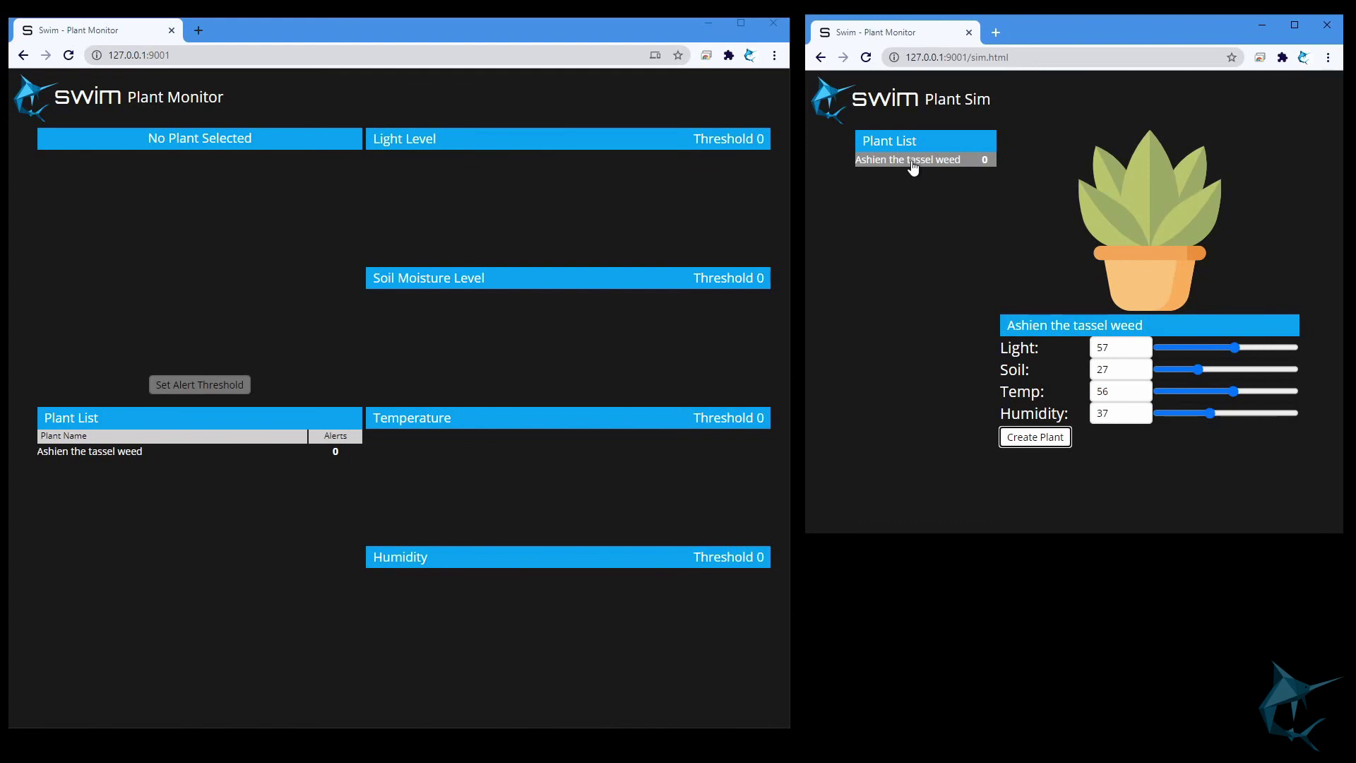
{"action": "left_click", "coordinate": [91, 453]}
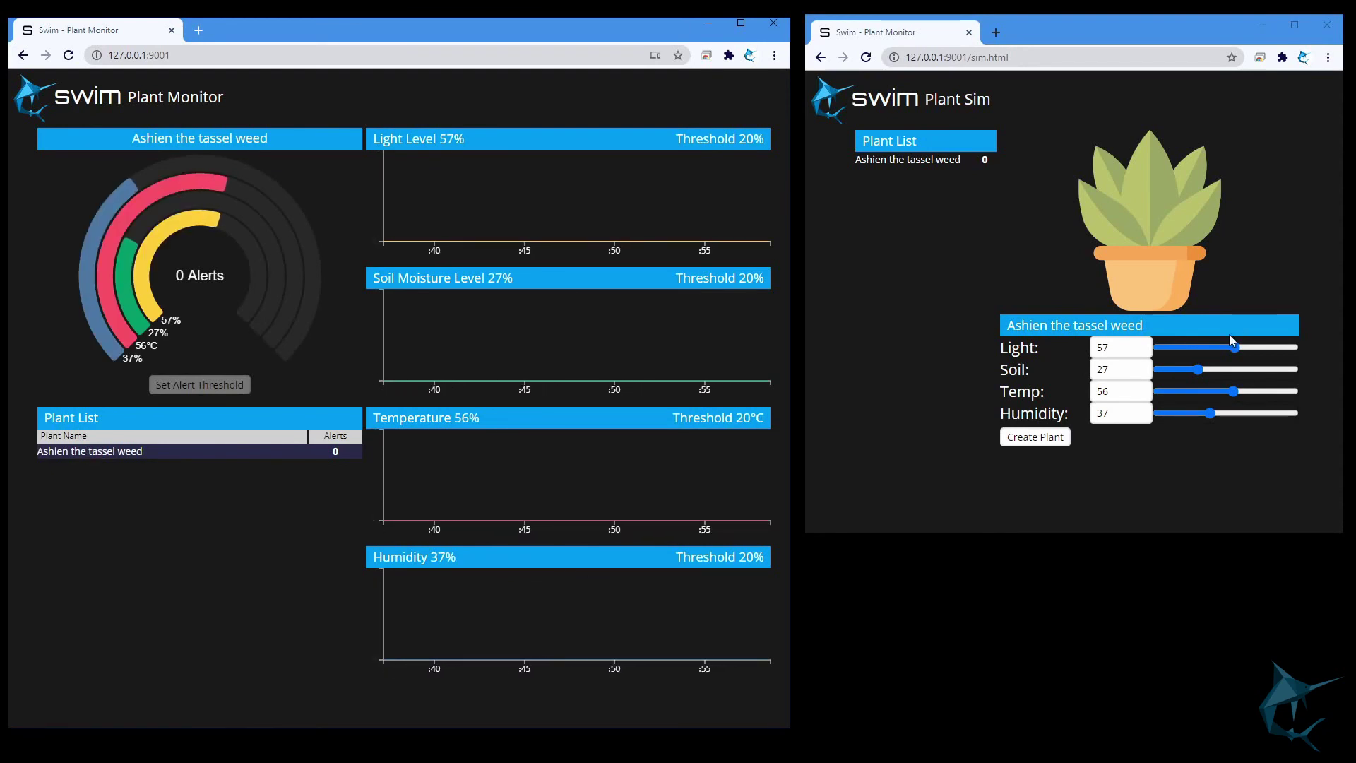
- Vary the tassel weed's light, soil, temperature and humidity readings in Plant Sim, ending with all four at 0
{"action": "left_click_drag", "start_coordinate": [1233, 347], "coordinate": [1237, 412]}
{"action": "left_click_drag", "start_coordinate": [1171, 391], "coordinate": [1193, 347]}
{"action": "left_click", "coordinate": [1162, 348]}
{"action": "left_click", "coordinate": [1162, 369]}
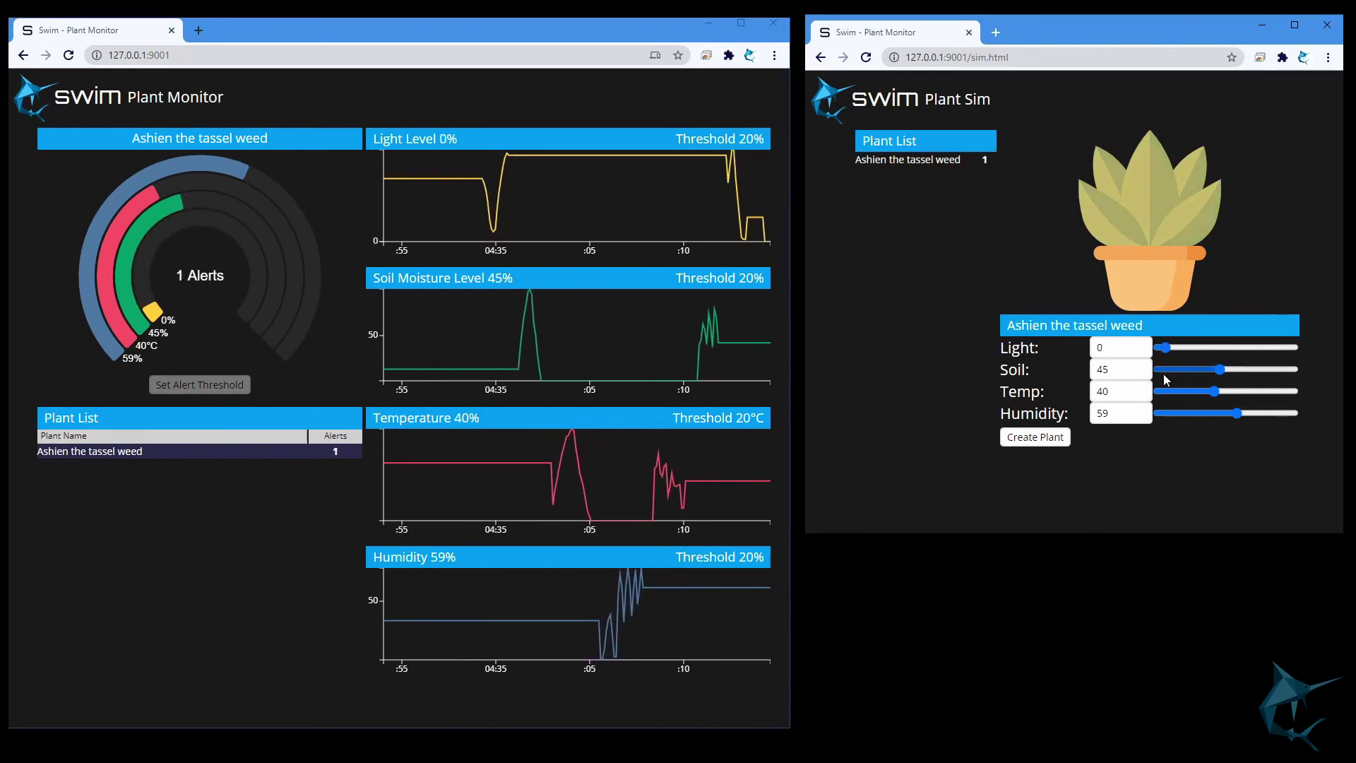
{"action": "left_click", "coordinate": [1163, 391]}
{"action": "left_click", "coordinate": [1163, 413]}
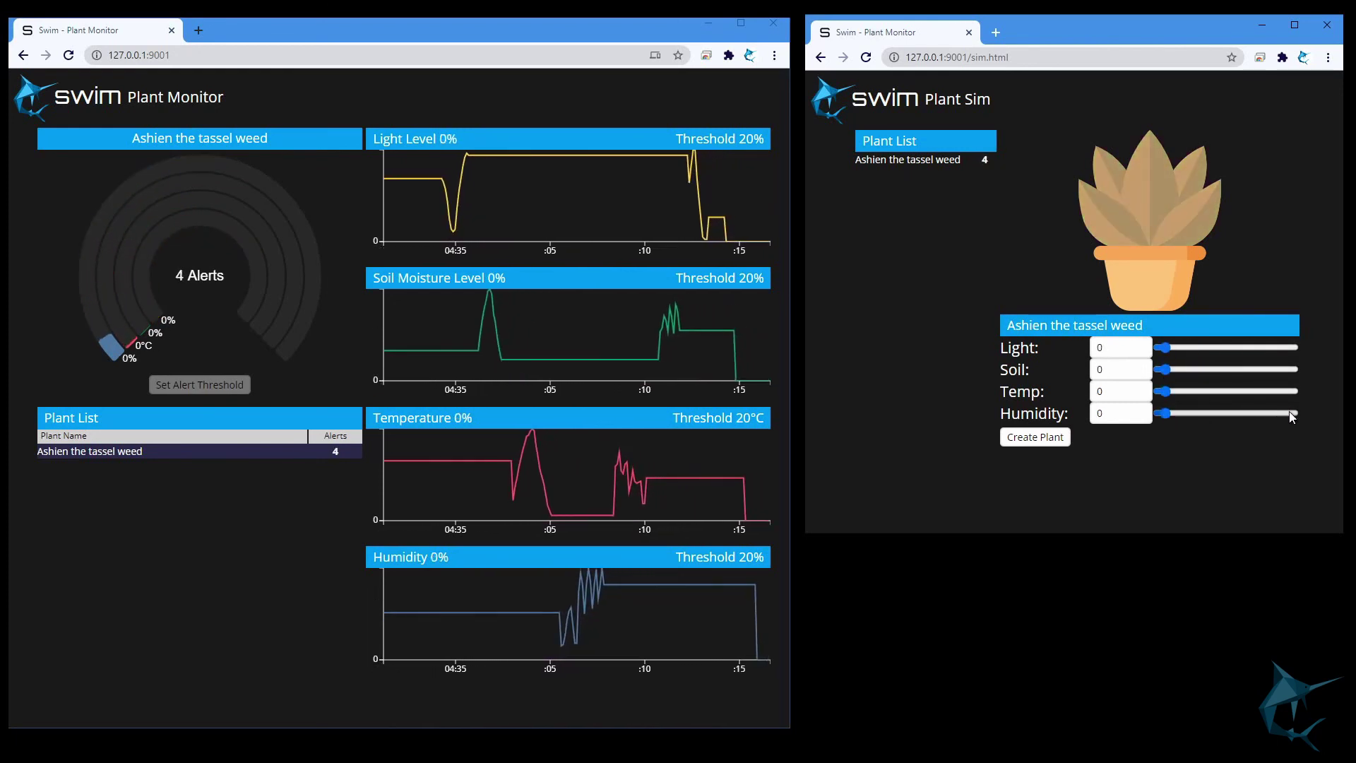
- Raise the tassel weed's simulated readings and settle them at light 20, soil 68, temp 28 and humidity 10
{"action": "left_click", "coordinate": [1292, 414]}
{"action": "left_click", "coordinate": [1291, 391]}
{"action": "left_click", "coordinate": [1292, 369]}
{"action": "left_click_drag", "start_coordinate": [1169, 347], "coordinate": [1192, 345]}
{"action": "left_click", "coordinate": [1247, 369]}
{"action": "left_click", "coordinate": [1200, 390]}
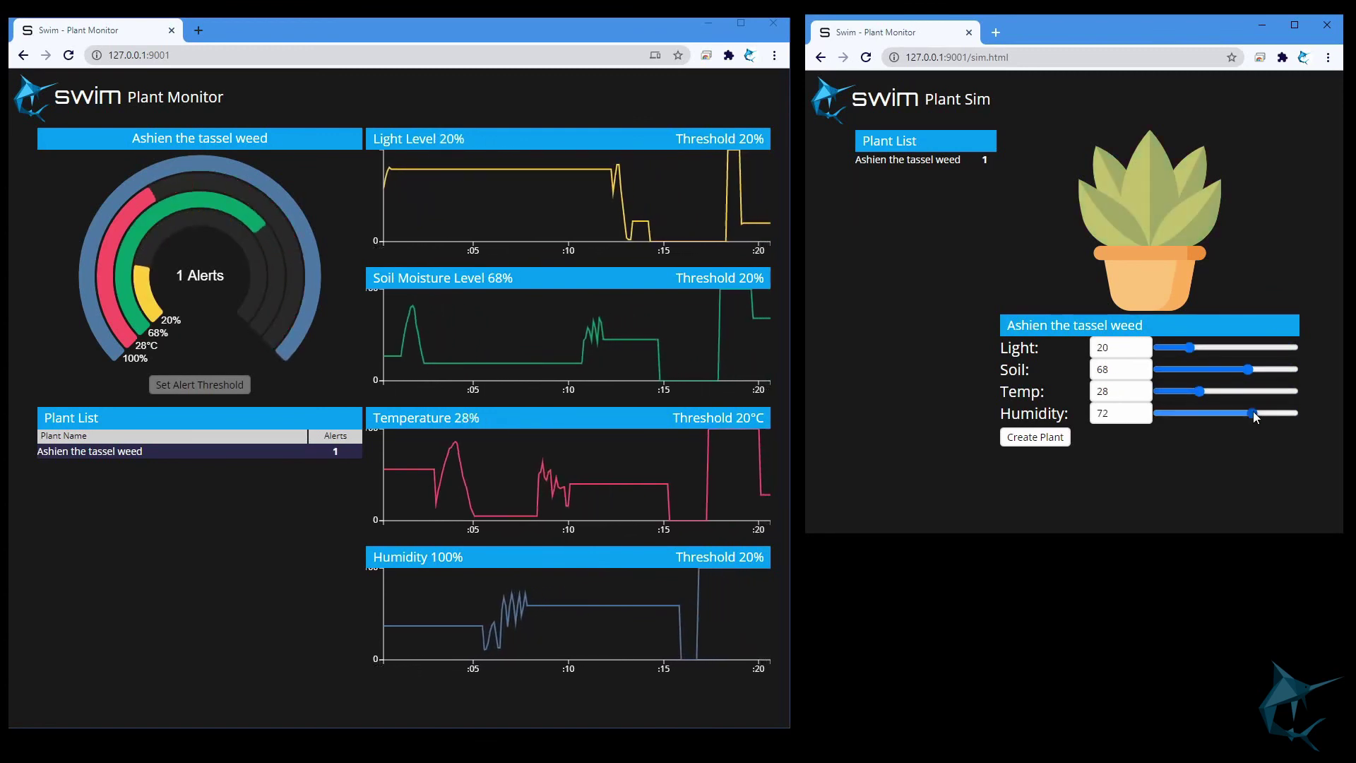
{"action": "left_click", "coordinate": [1178, 414]}
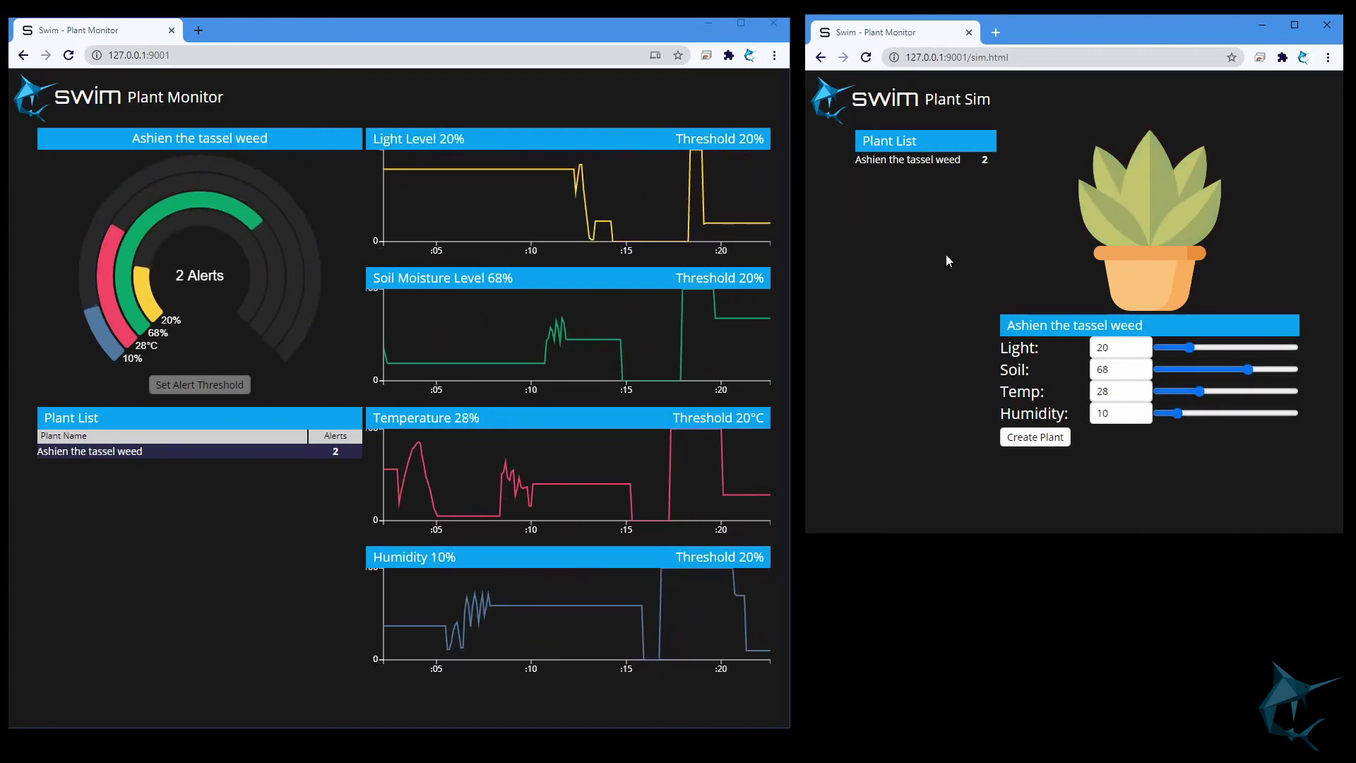
- Reload Plant Sim and create a second plant with all four readings at 0
{"action": "left_click", "coordinate": [868, 58]}
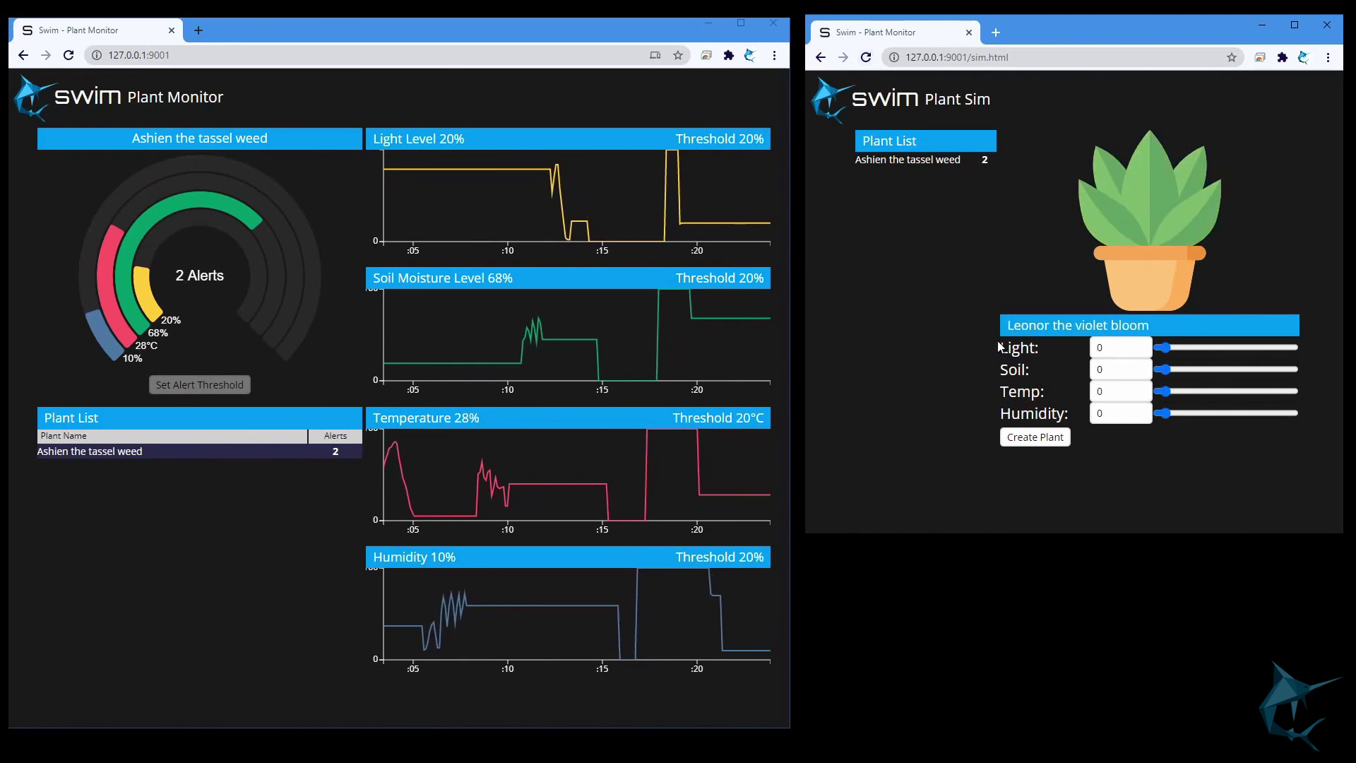
{"action": "left_click", "coordinate": [1051, 437]}
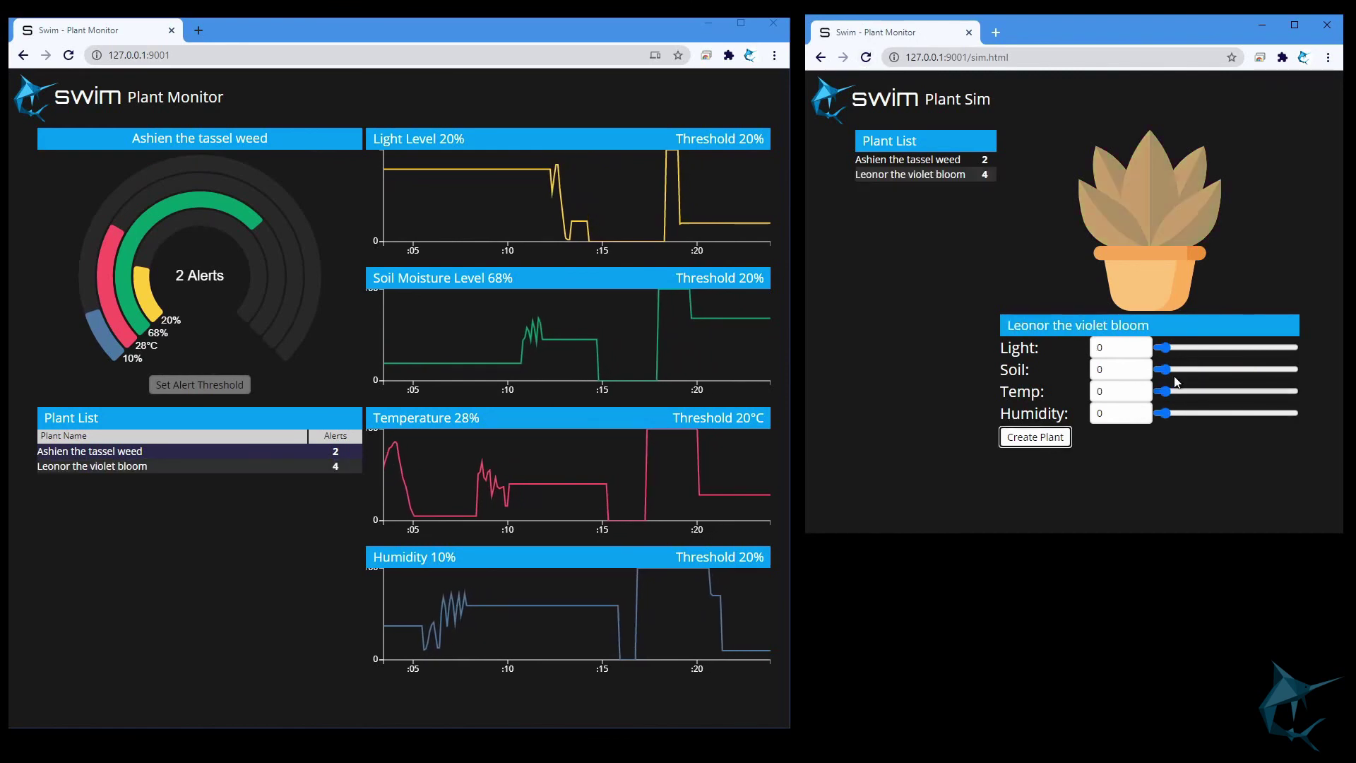